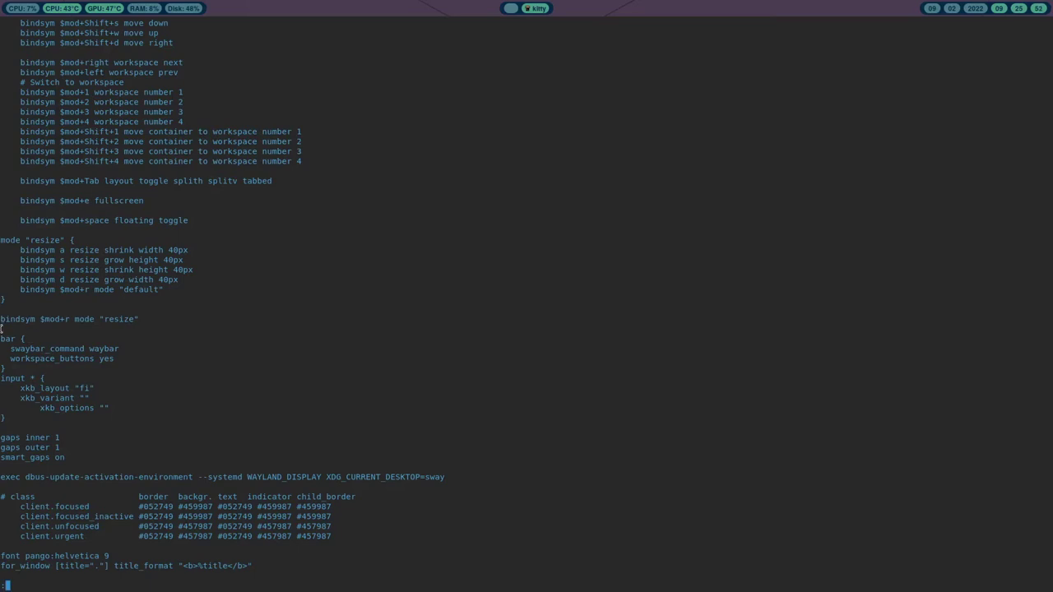
# Step: Highlight the workspace_buttons yes line and the input * block while scrolling the config to its end
pyautogui.moveTo(114, 360); pyautogui.dragTo(11, 359)
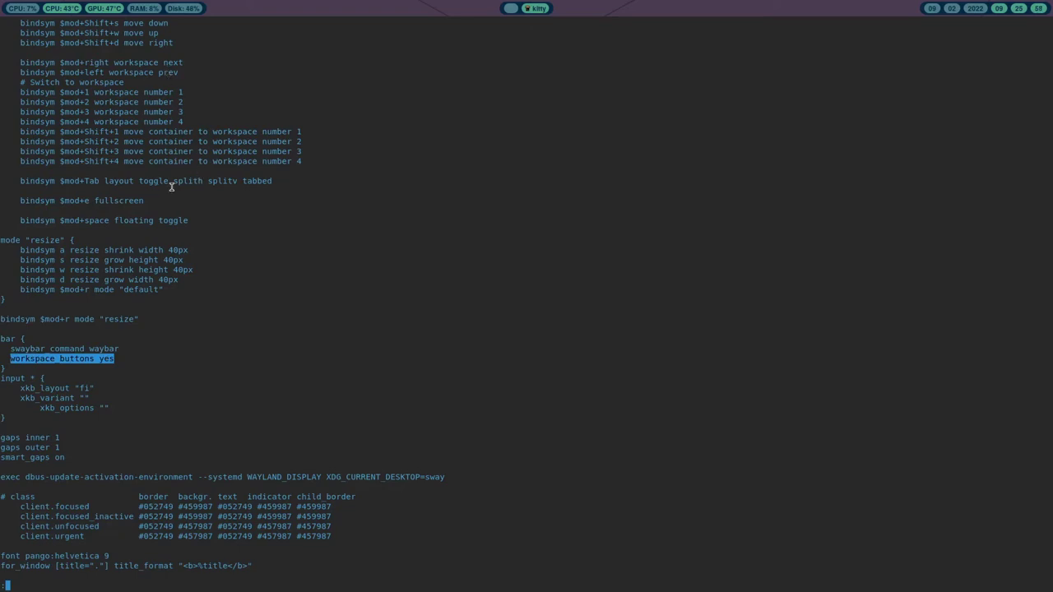
pyautogui.click(150, 356)
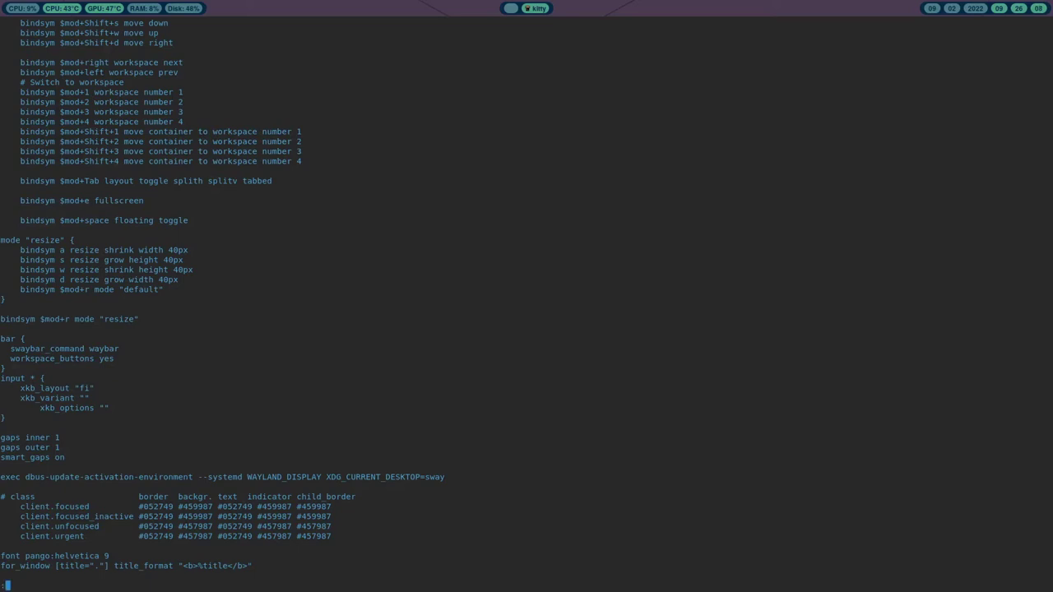
pyautogui.scroll(3, 222, 304)
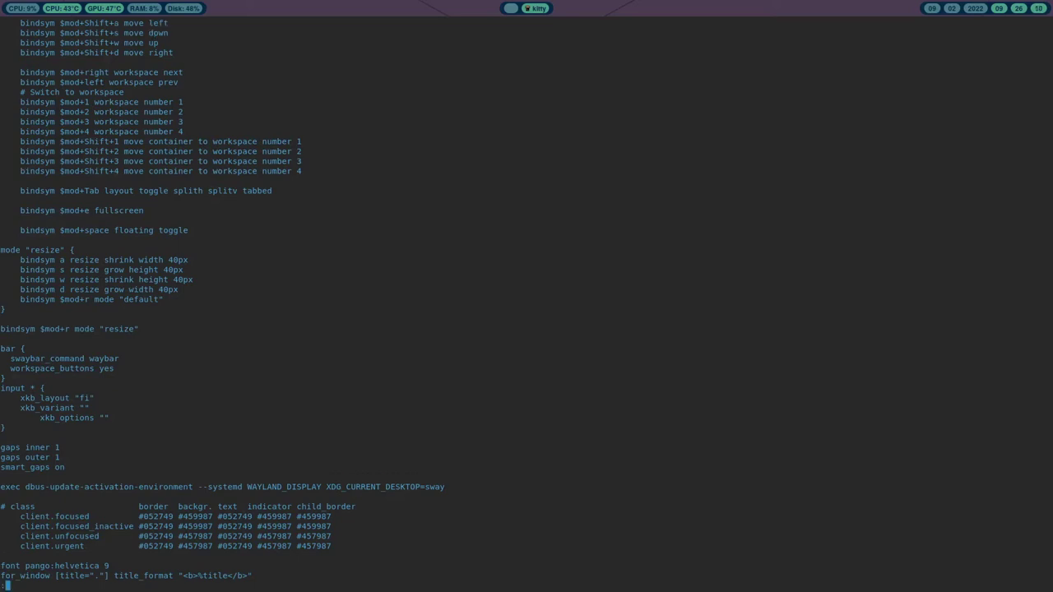
pyautogui.scroll(-4, 222, 300)
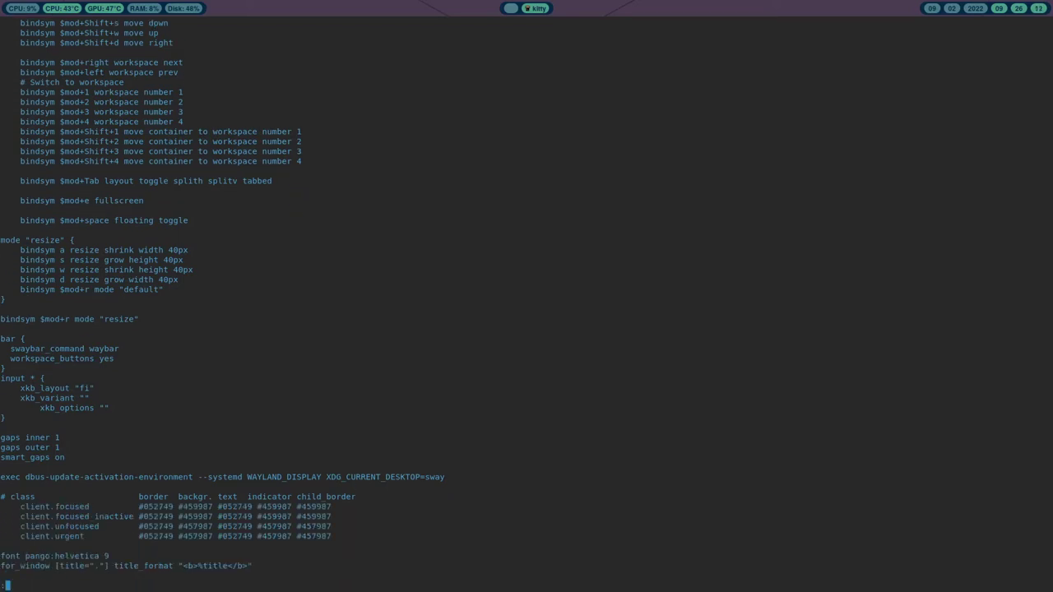
pyautogui.scroll(1, 222, 305)
pyautogui.scroll(-1, 222, 304)
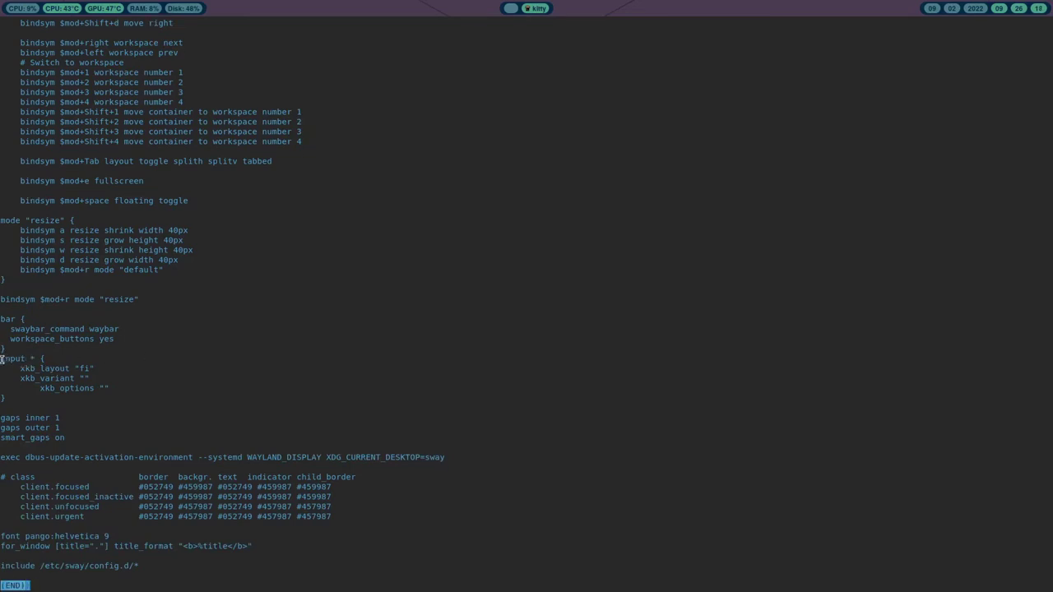
pyautogui.moveTo(2, 359); pyautogui.dragTo(120, 402)
pyautogui.click(120, 402)
# Step: Jump to the config's top and highlight the pointer accel, output DP-2 mode and wallpaper lines
pyautogui.press('g')
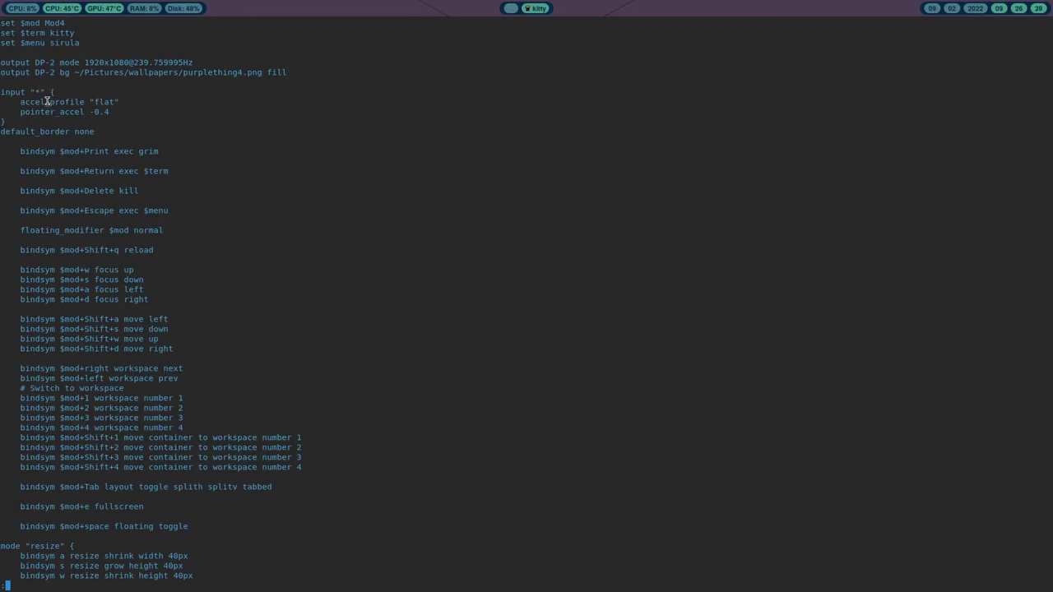
pyautogui.moveTo(23, 102); pyautogui.dragTo(134, 108)
pyautogui.click(135, 112)
pyautogui.moveTo(3, 65); pyautogui.dragTo(205, 65)
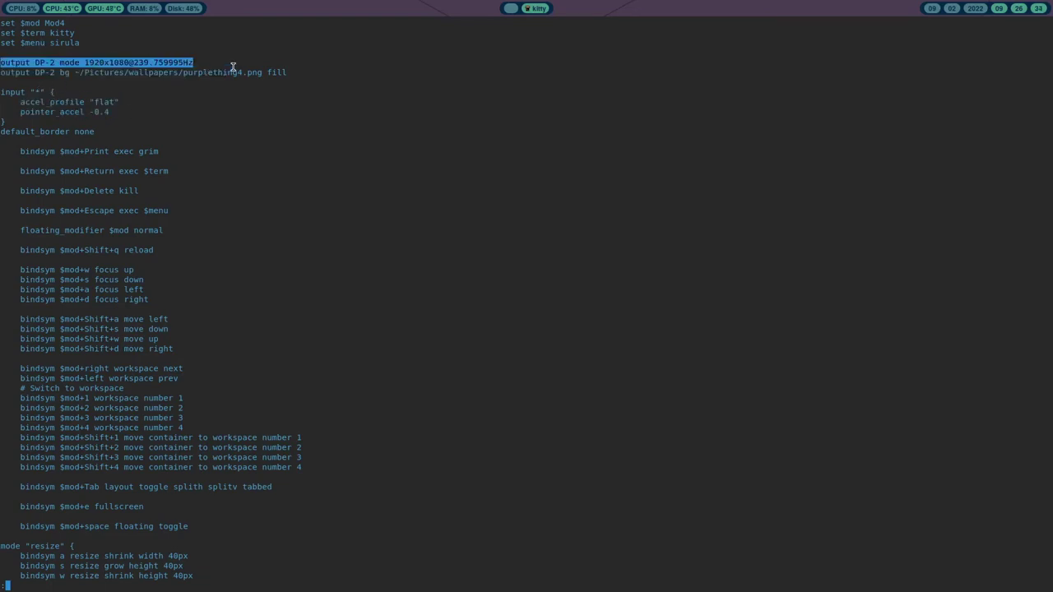
pyautogui.click(291, 73)
pyautogui.moveTo(291, 73); pyautogui.dragTo(153, 64)
pyautogui.click(16, 81)
pyautogui.tripleClick(1, 74)
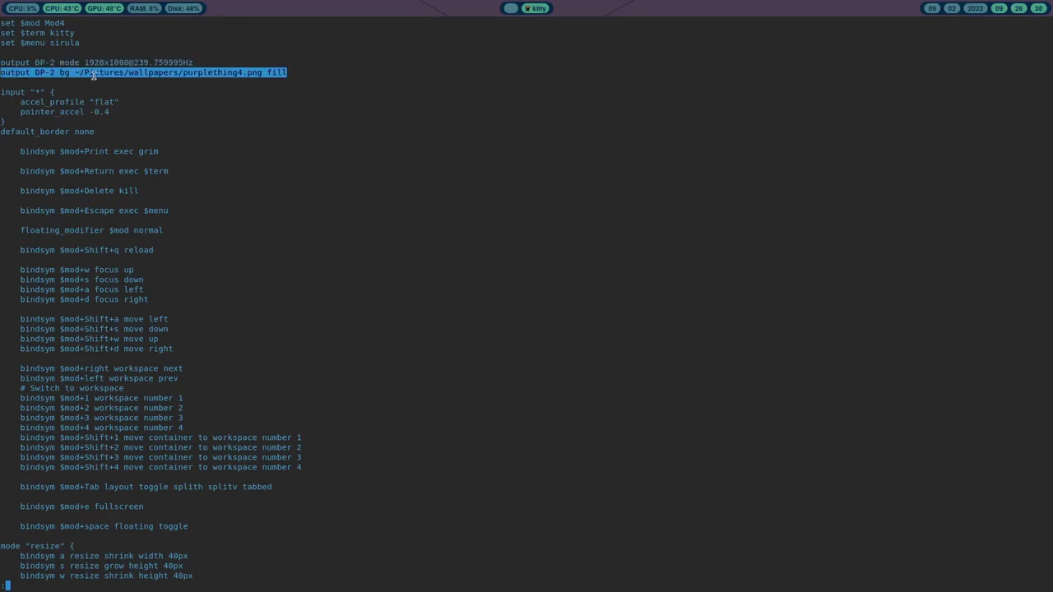
pyautogui.click(93, 74)
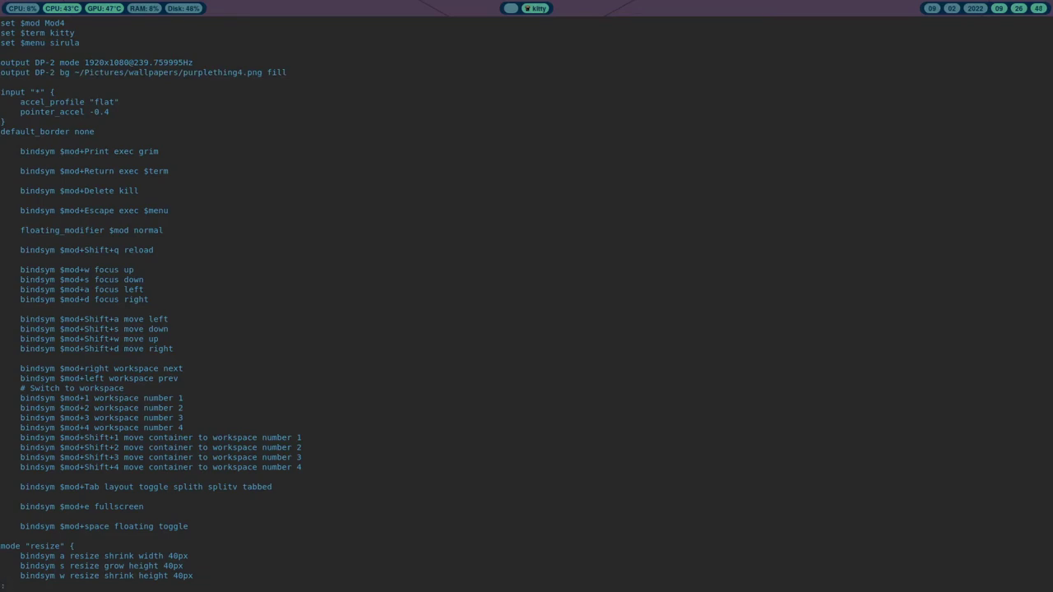
pyautogui.press('Down')
pyautogui.press('Up')
pyautogui.press('j')
pyautogui.press('k')
pyautogui.press('Down')
pyautogui.press('Down')
pyautogui.press('Down')
pyautogui.press('Down')
pyautogui.press('Down')
pyautogui.press('Down')
pyautogui.press('Down')
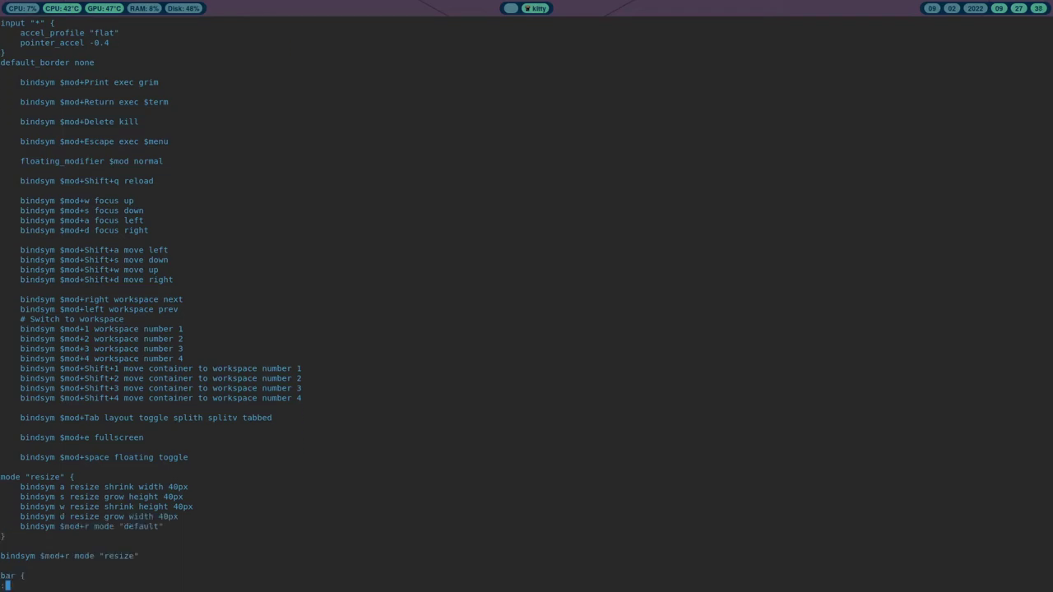
pyautogui.press('Up')
pyautogui.press('Up')
pyautogui.press('Up')
pyautogui.press('Up')
pyautogui.press('Up')
pyautogui.press('Up')
pyautogui.press('Up')
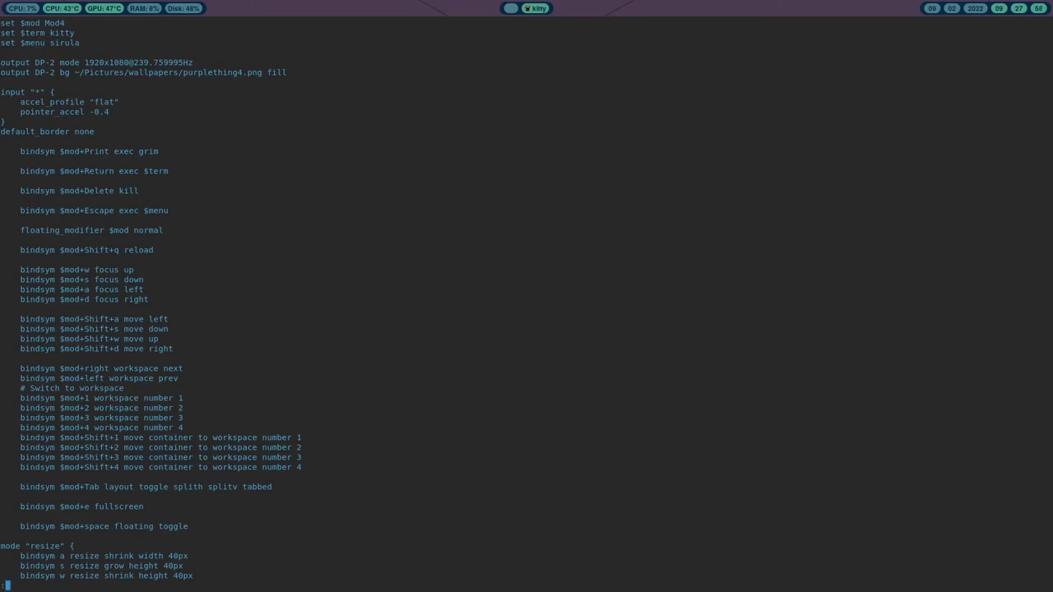
# Step: Step back to the output mode line and highlight the set $mod and set $term lines
pyautogui.press('Down')
pyautogui.press('Down')
pyautogui.press('Down')
pyautogui.press('Down')
pyautogui.press('Down')
pyautogui.press('Down')
pyautogui.press('Down')
pyautogui.press('Down')
pyautogui.press('Down')
pyautogui.press('Down')
pyautogui.press('Up')
pyautogui.press('Up')
pyautogui.press('Up')
pyautogui.press('Up')
pyautogui.press('Up')
pyautogui.press('Up')
pyautogui.press('Up')
pyautogui.press('Down')
pyautogui.press('Down')
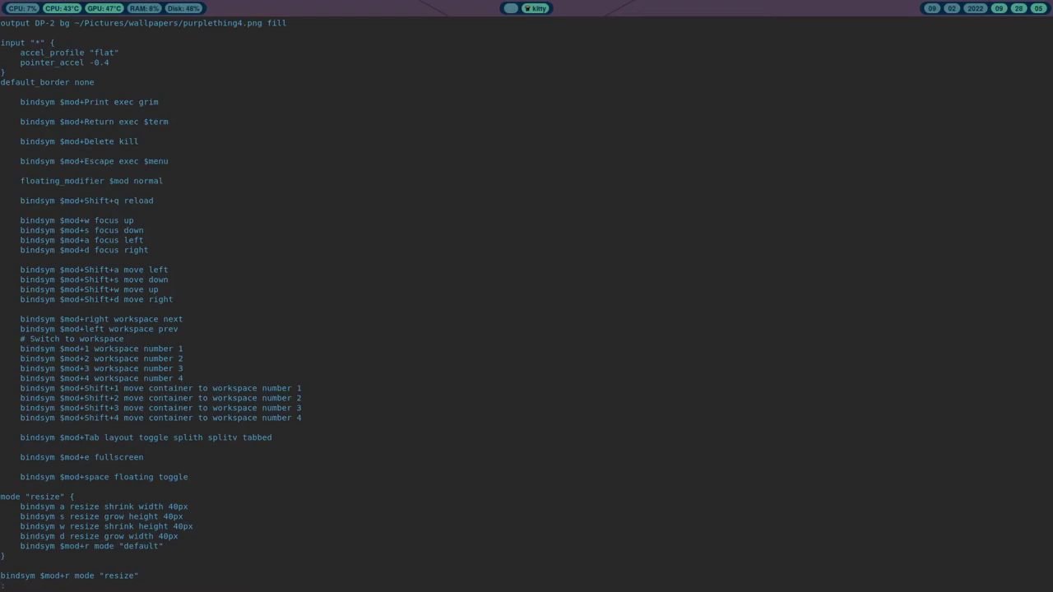
pyautogui.press('Up')
pyautogui.press('Up')
pyautogui.press('Up')
pyautogui.press('Up')
pyautogui.press('Up')
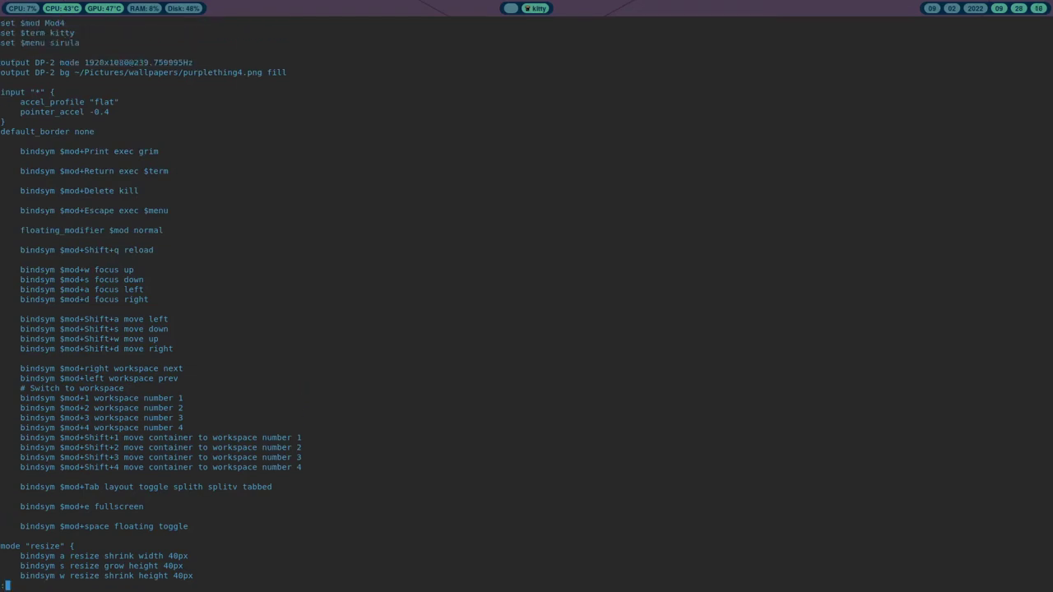
pyautogui.moveTo(6, 23); pyautogui.dragTo(77, 33)
pyautogui.click(77, 27)
# Step: Advance through the bar and input * blocks to the font, title format and include lines at the end
pyautogui.press('Down')
pyautogui.press('Down')
pyautogui.press('Down')
pyautogui.press('Down')
pyautogui.press('Down')
pyautogui.press('Down')
pyautogui.press('Down')
pyautogui.press('Down')
pyautogui.press('Down')
pyautogui.press('Down')
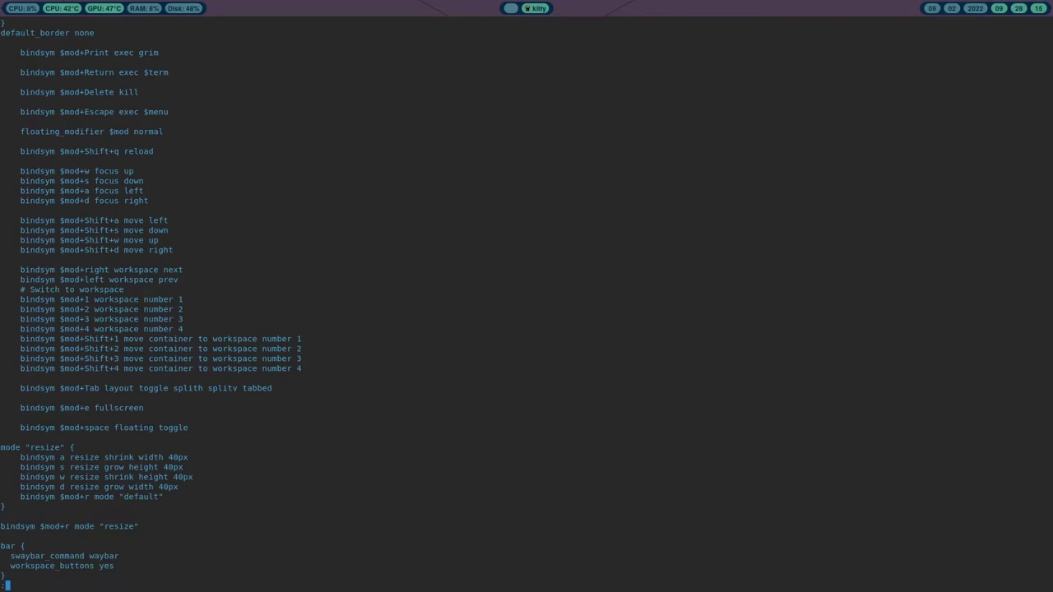
pyautogui.press('Down')
pyautogui.press('Down')
pyautogui.press('Down')
pyautogui.press('Down')
pyautogui.press('Down')
pyautogui.press('Down')
pyautogui.press('Down')
pyautogui.press('Down')
pyautogui.press('Down')
pyautogui.press('Down')
pyautogui.press('Down')
pyautogui.press('Down')
pyautogui.press('Down')
pyautogui.press('Down')
pyautogui.press('Down')
pyautogui.press('Down')
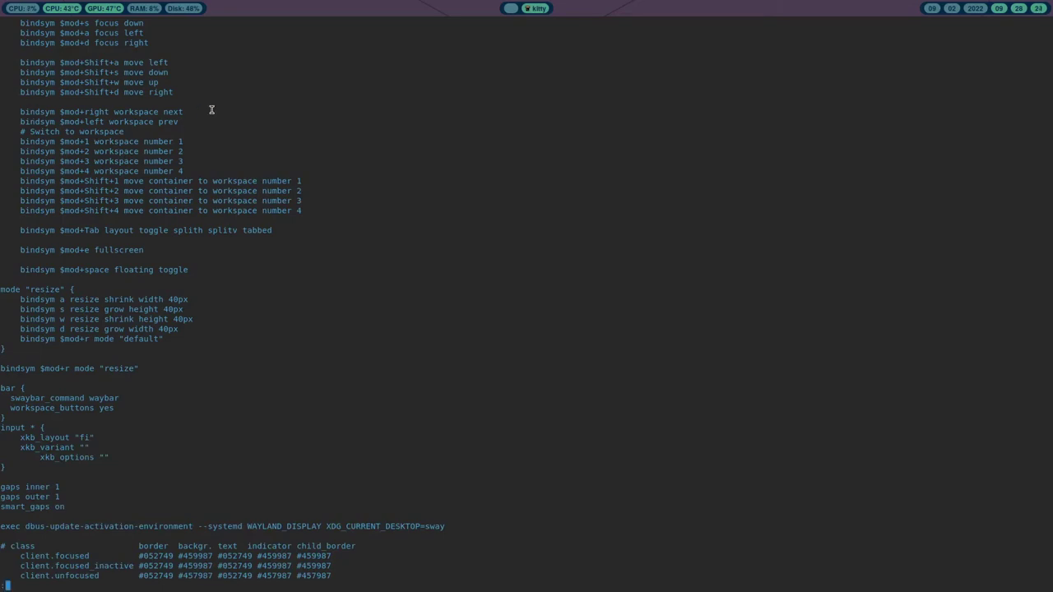
pyautogui.press('Down')
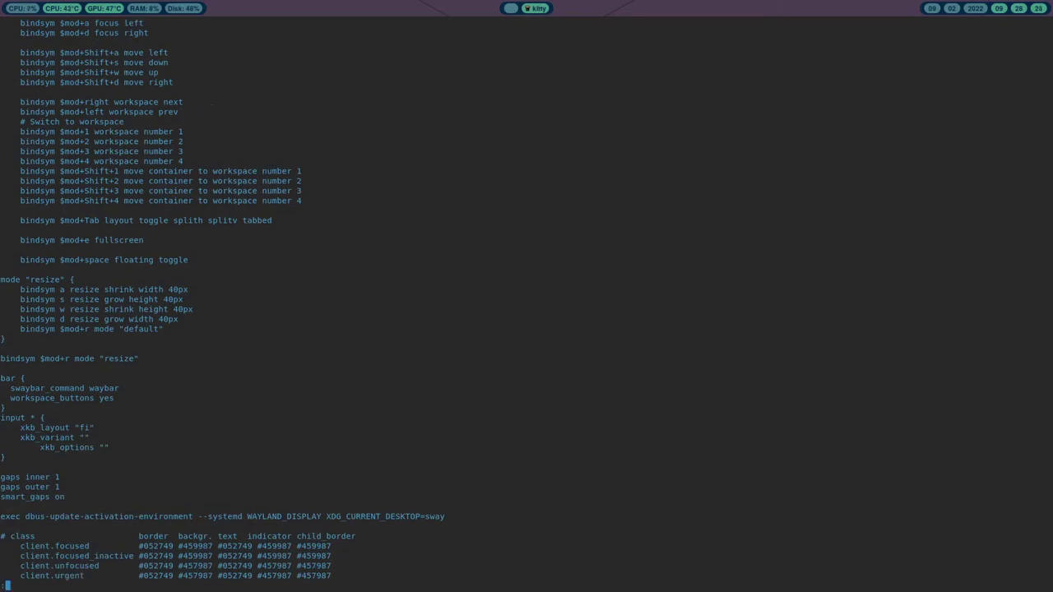
pyautogui.press('Down')
pyautogui.press('Down')
pyautogui.press('Down')
pyautogui.press('Down')
pyautogui.press('Down')
pyautogui.press('Down')
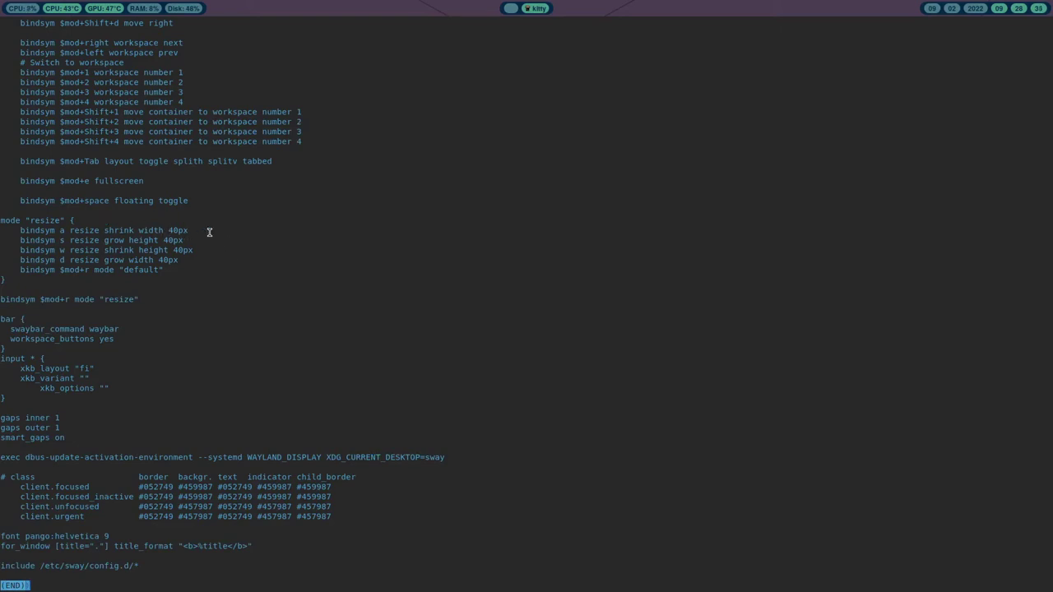
# Step: Highlight the shrink width binding, then open a second kitty terminal tiled beside the pager
pyautogui.moveTo(188, 232); pyautogui.dragTo(84, 225)
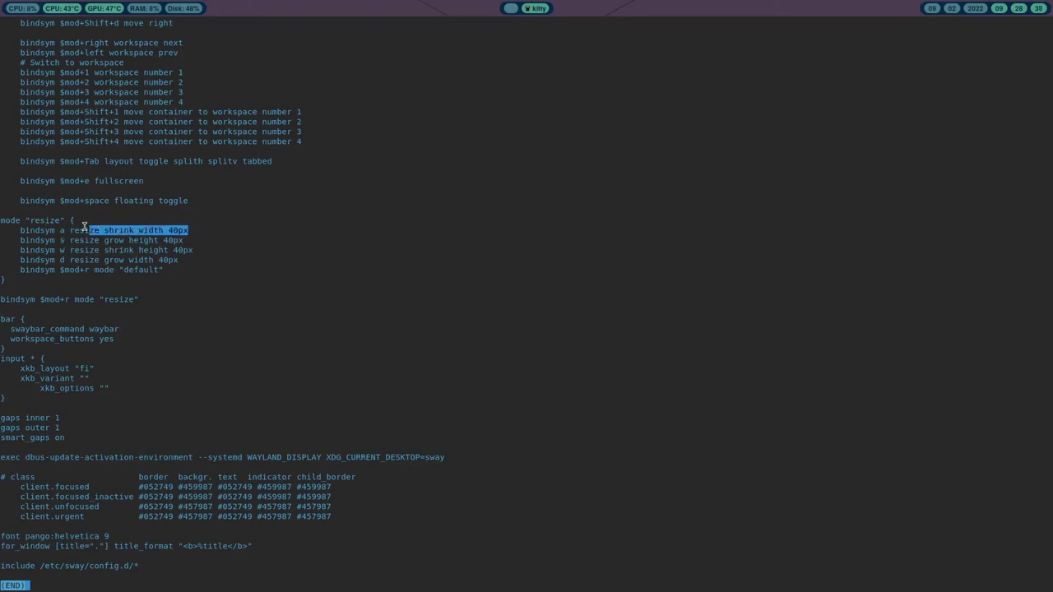
pyautogui.click(84, 226)
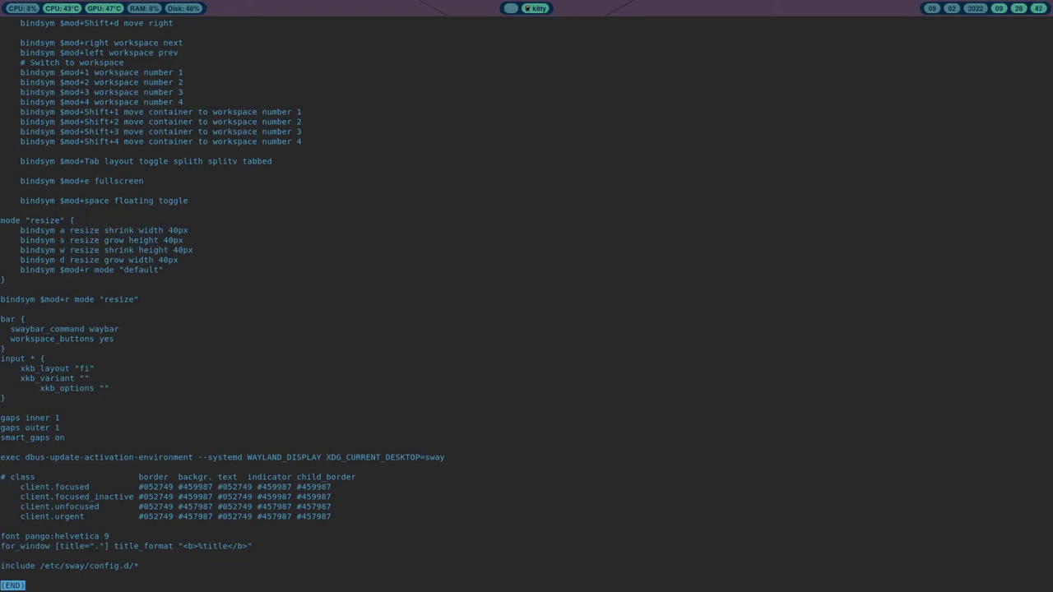
pyautogui.press('super+Return')
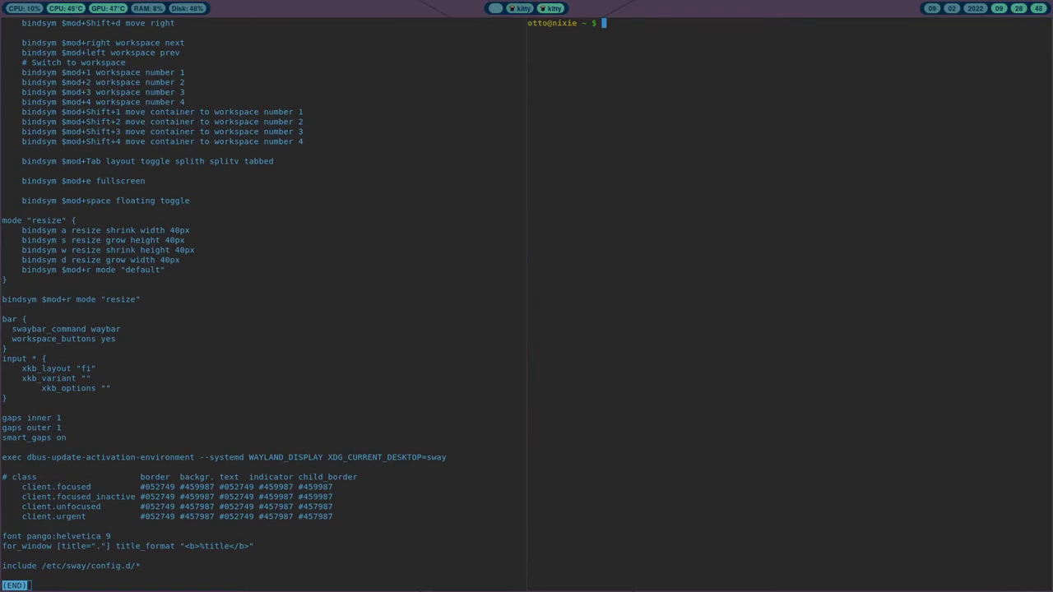
# Step: Try widening the right terminal in $mod+r resize mode, erase the stray 'a', and close it with Ctrl+D
pyautogui.press('super+r')
pyautogui.press('a')
pyautogui.press('d')
pyautogui.press('d')
pyautogui.press('d')
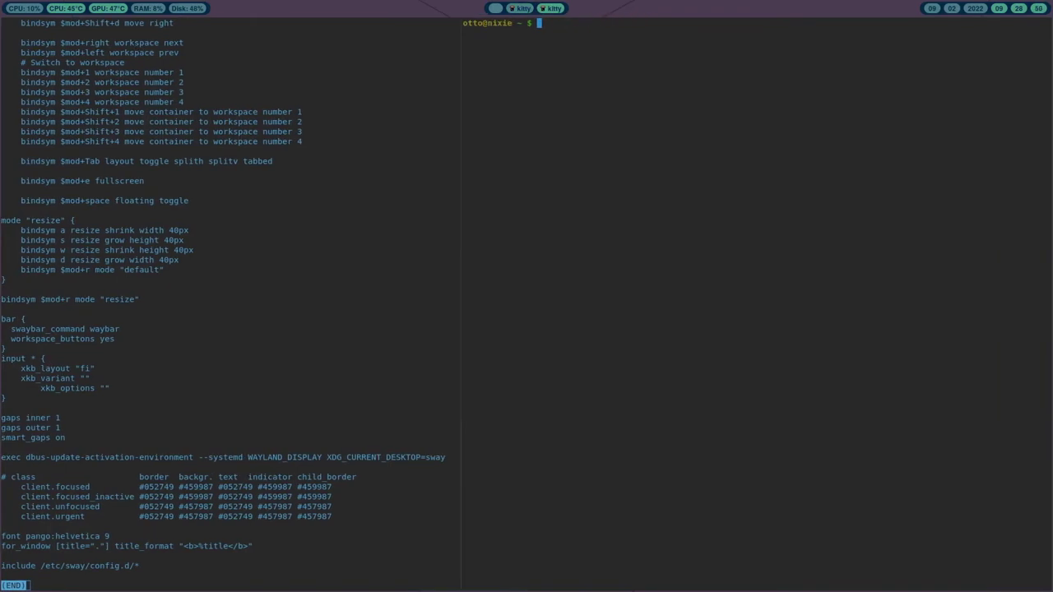
pyautogui.press('d')
pyautogui.press('d')
pyautogui.press('d')
pyautogui.press('d')
pyautogui.press('d')
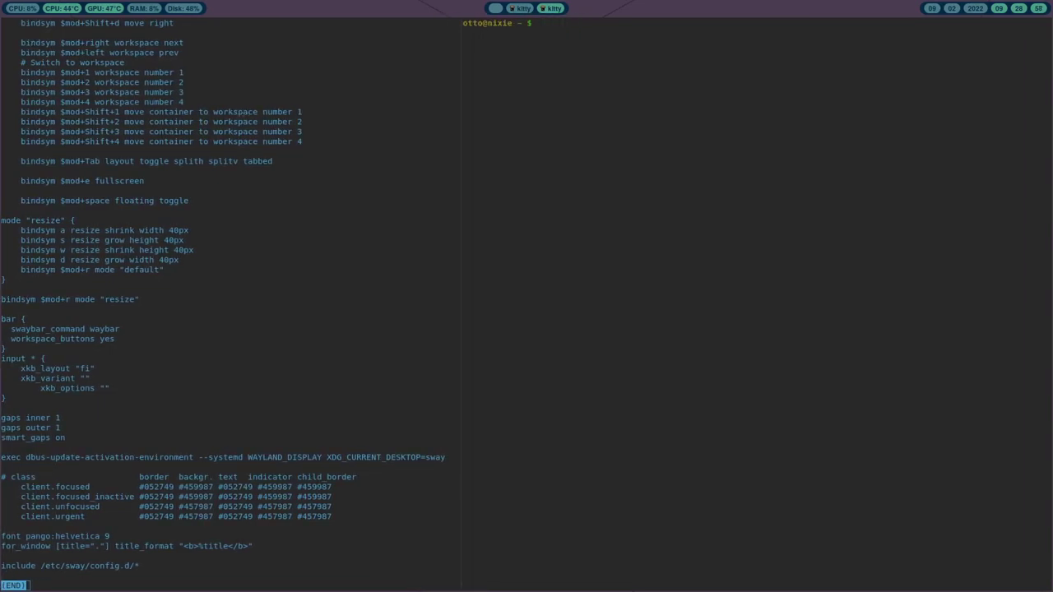
pyautogui.write('a')
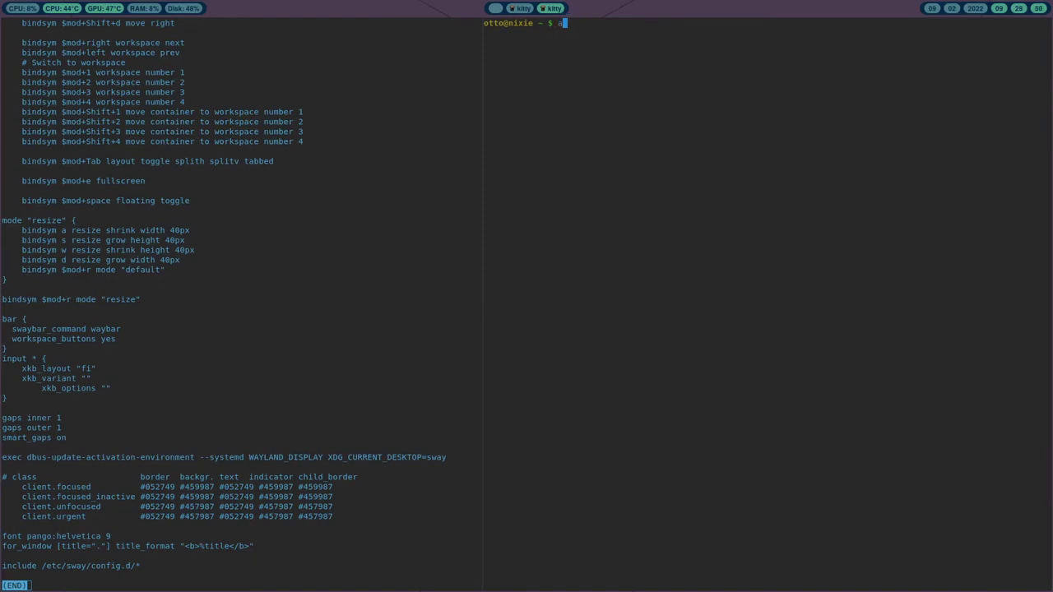
pyautogui.press('BackSpace')
pyautogui.hotkey('ctrl', 'd')
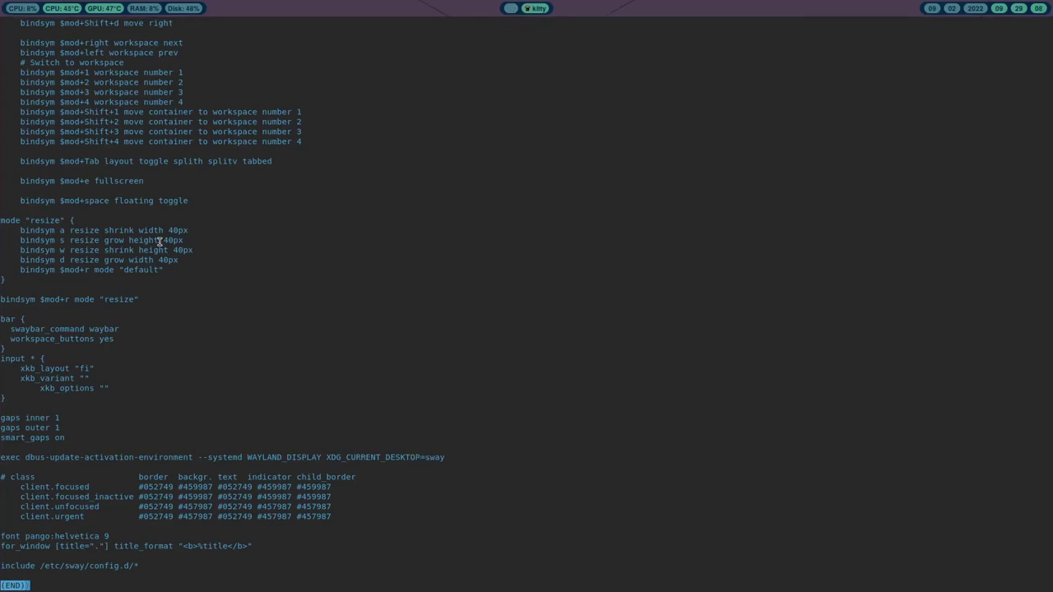
# Step: Open another terminal beside the pager and close it again with $mod+Shift+q
pyautogui.press('Up')
pyautogui.press('Down')
pyautogui.press('super+Return')
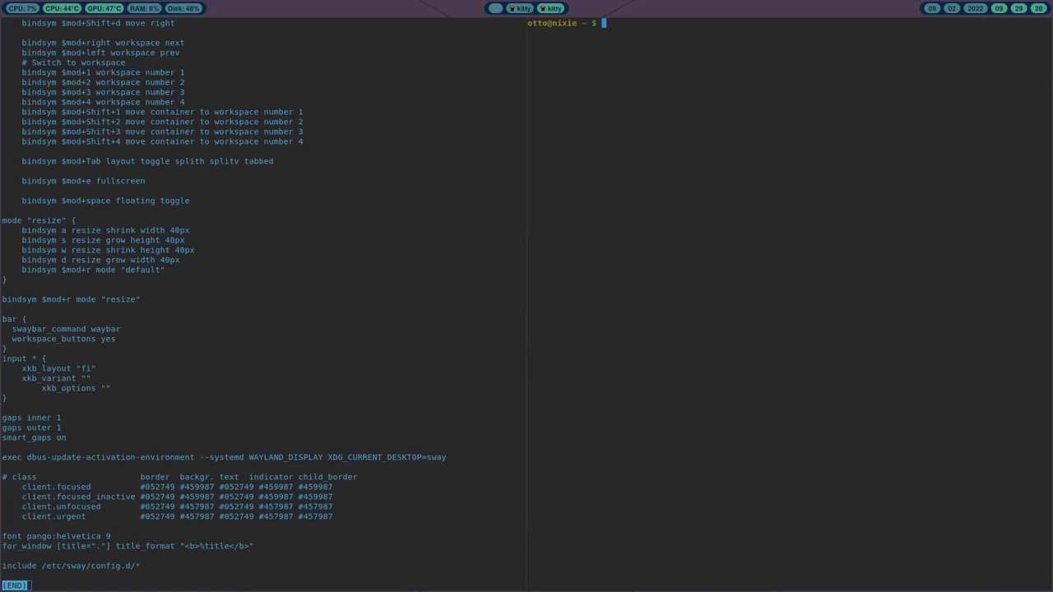
pyautogui.press('super+shift+q')
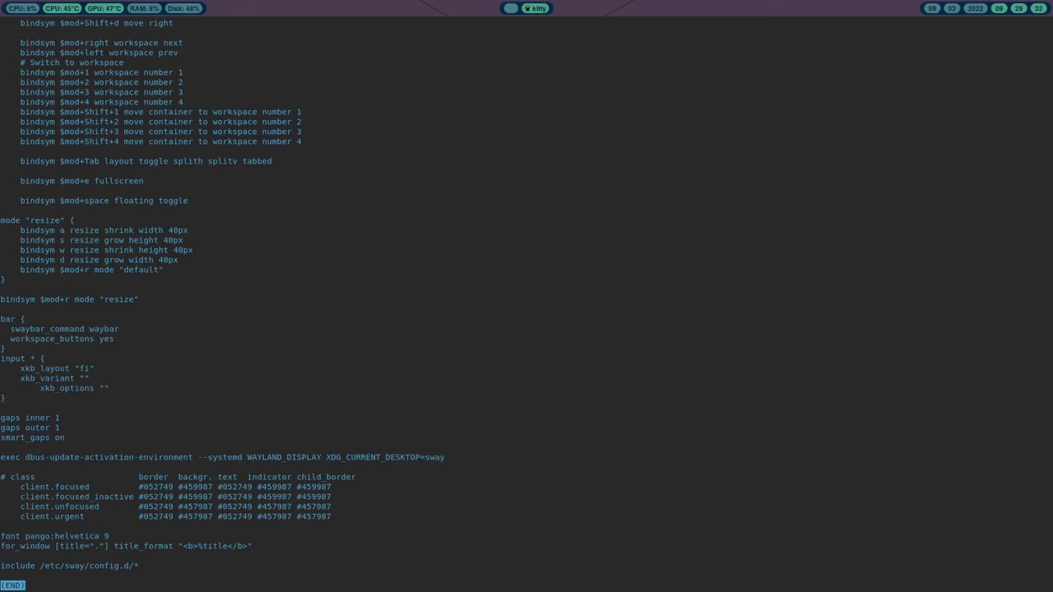
pyautogui.moveTo(73, 436); pyautogui.dragTo(1, 433)
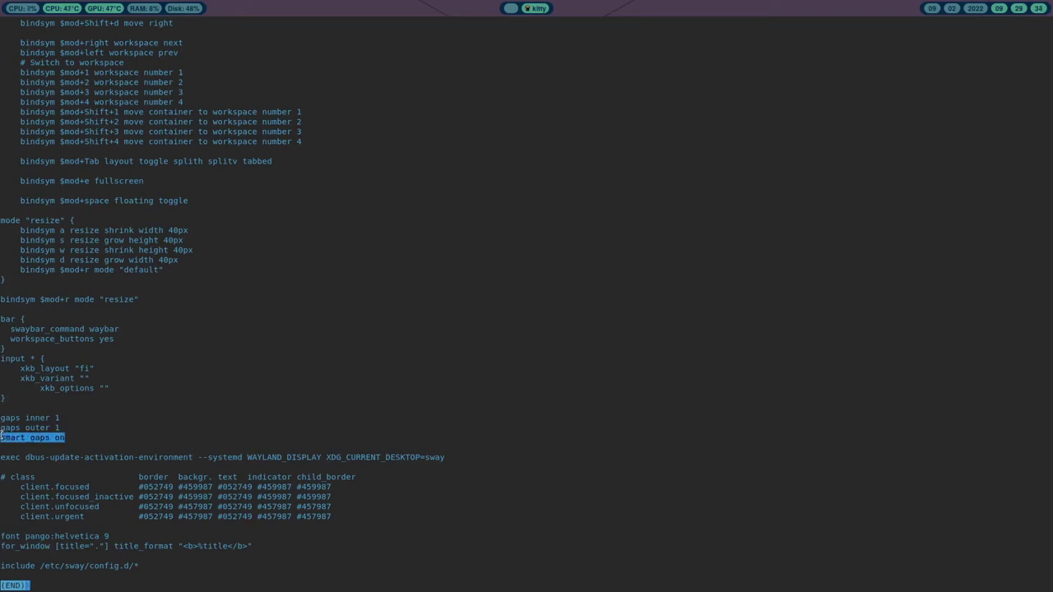
pyautogui.click(94, 417)
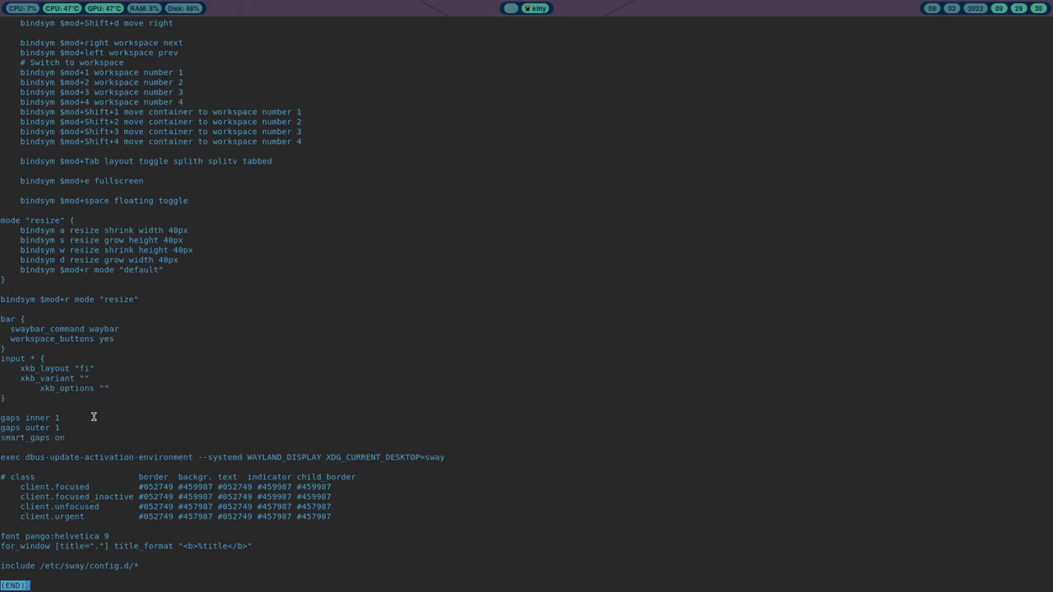
pyautogui.moveTo(446, 457); pyautogui.dragTo(0, 451)
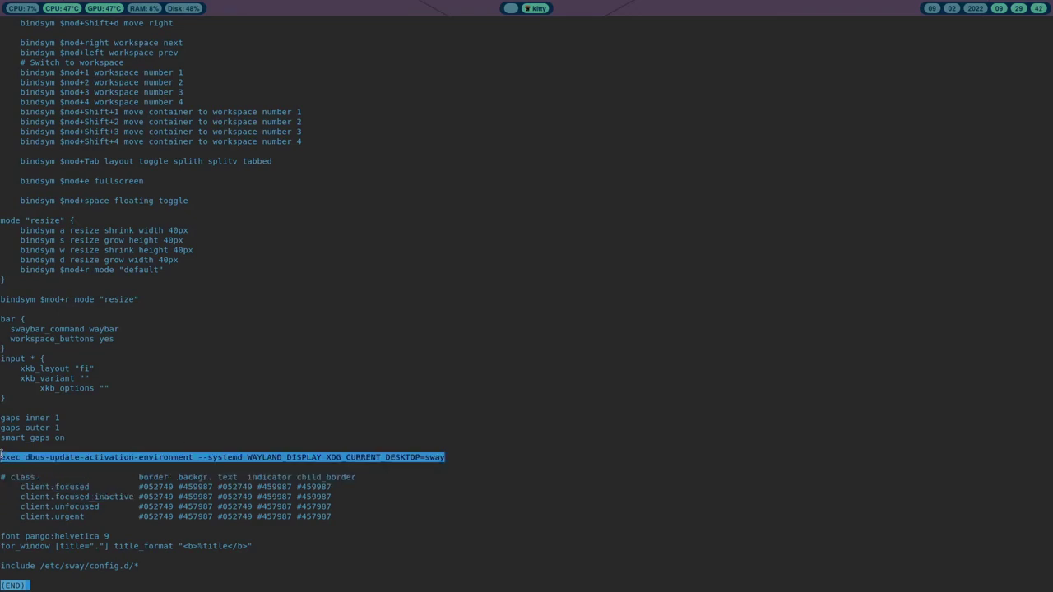
pyautogui.click(491, 459)
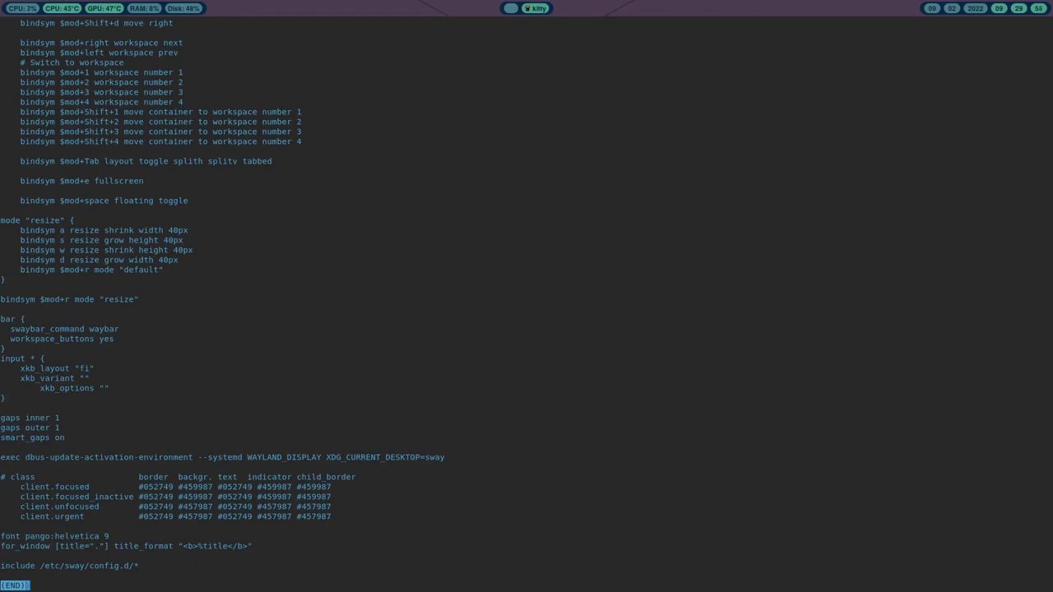
pyautogui.moveTo(331, 517); pyautogui.dragTo(3, 477)
pyautogui.click(212, 466)
pyautogui.moveTo(193, 489); pyautogui.dragTo(338, 488)
pyautogui.click(425, 476)
# Step: Switch to tabbed layout, open a second terminal as a tab, then close it
pyautogui.press('super+Tab')
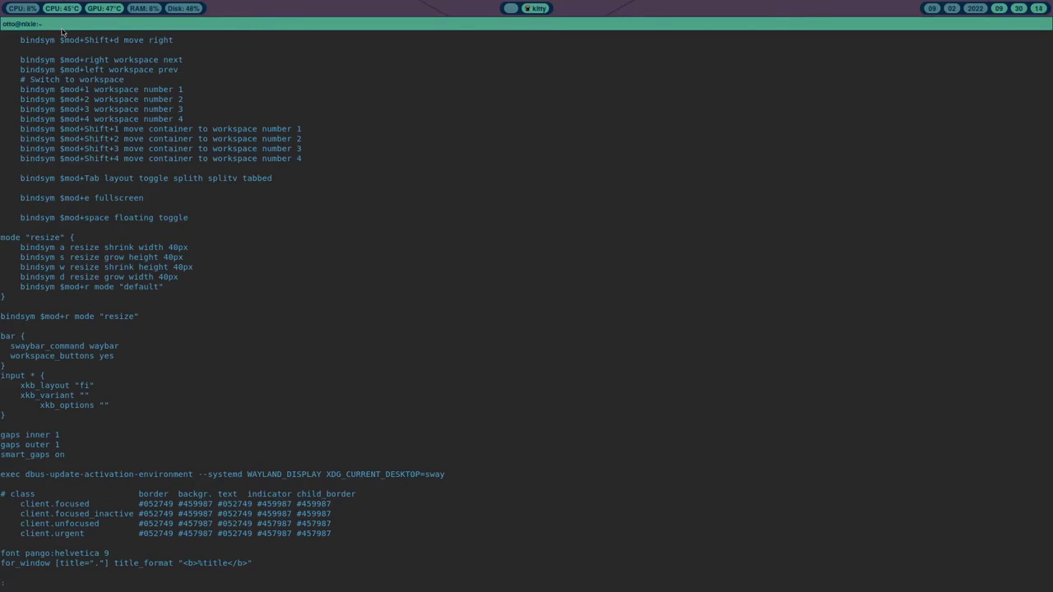
pyautogui.press('q')
pyautogui.press('super+Return')
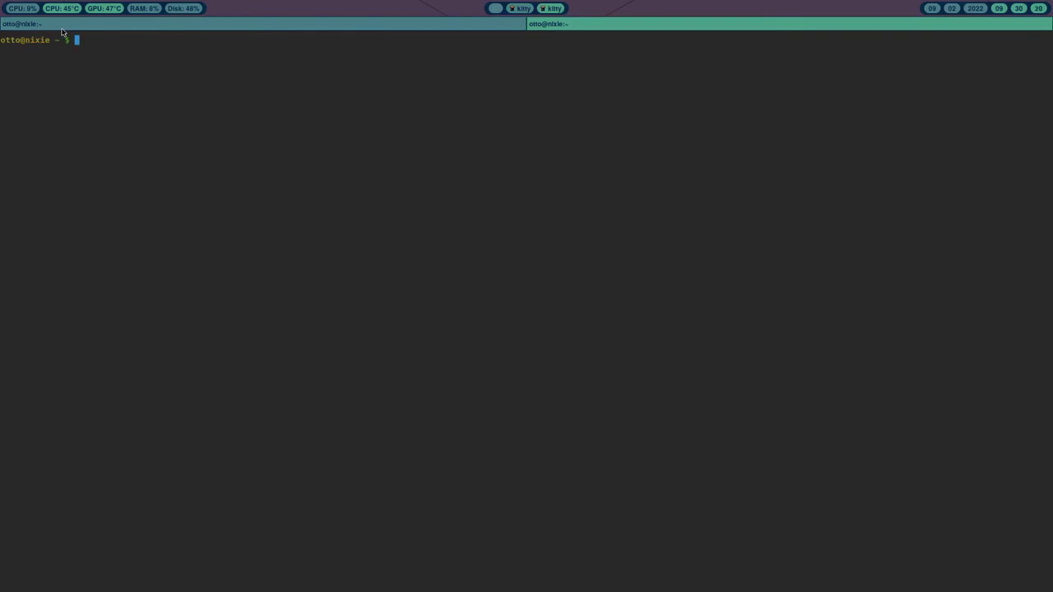
pyautogui.hotkey('ctrl', 'd')
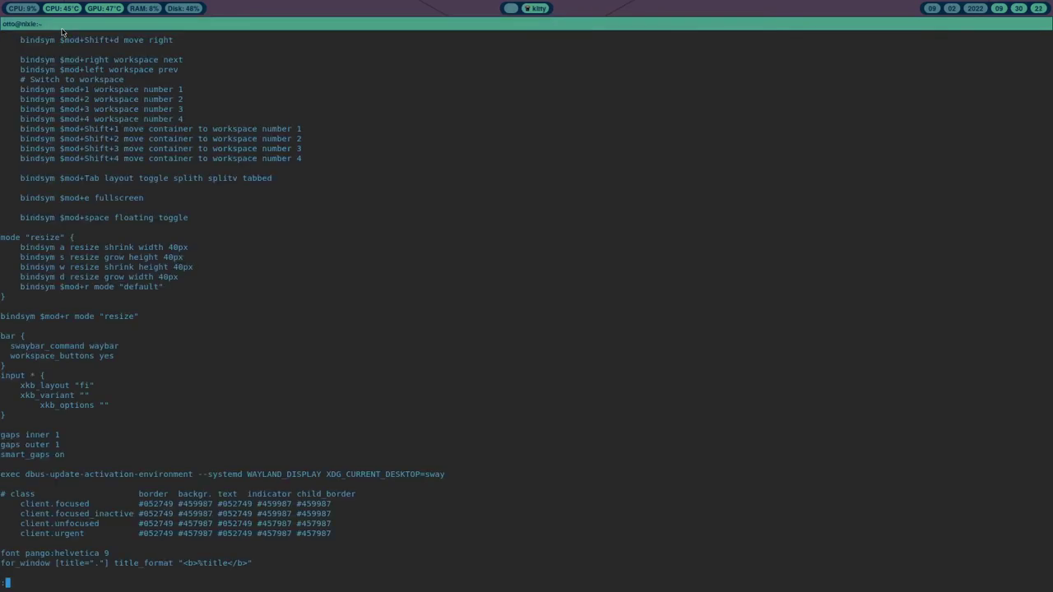
# Step: Highlight the client colour rows and font lines, return to split layout, and quit less with :q
pyautogui.moveTo(24, 502); pyautogui.dragTo(311, 521)
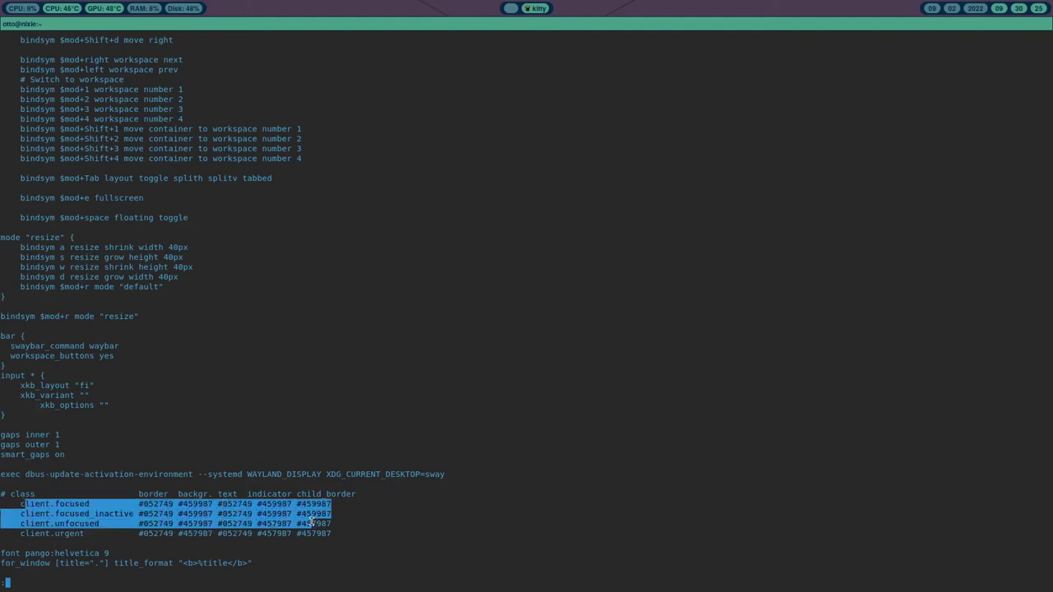
pyautogui.click(309, 521)
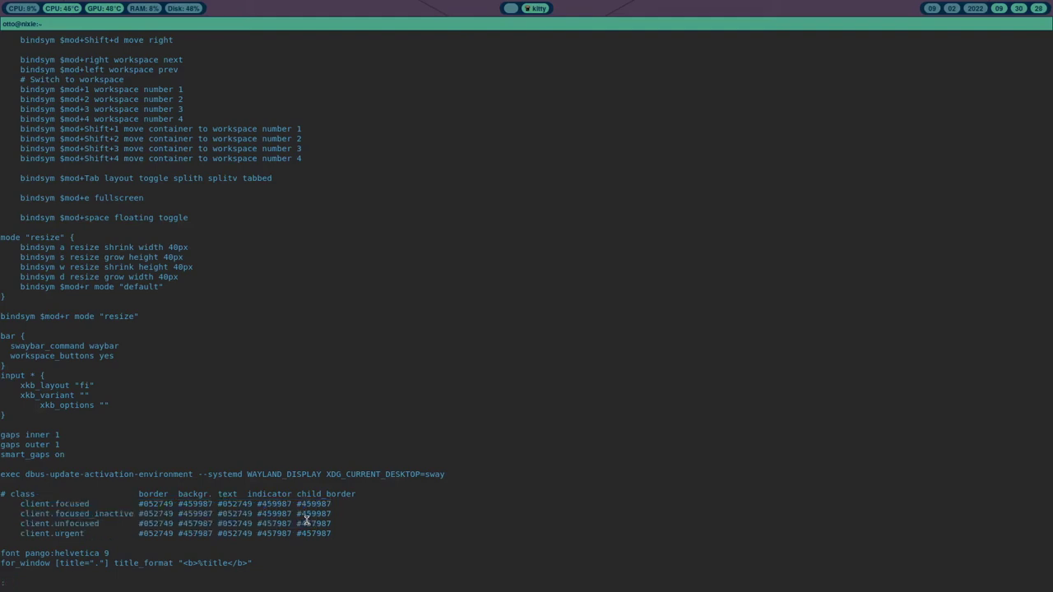
pyautogui.moveTo(255, 559); pyautogui.dragTo(3, 551)
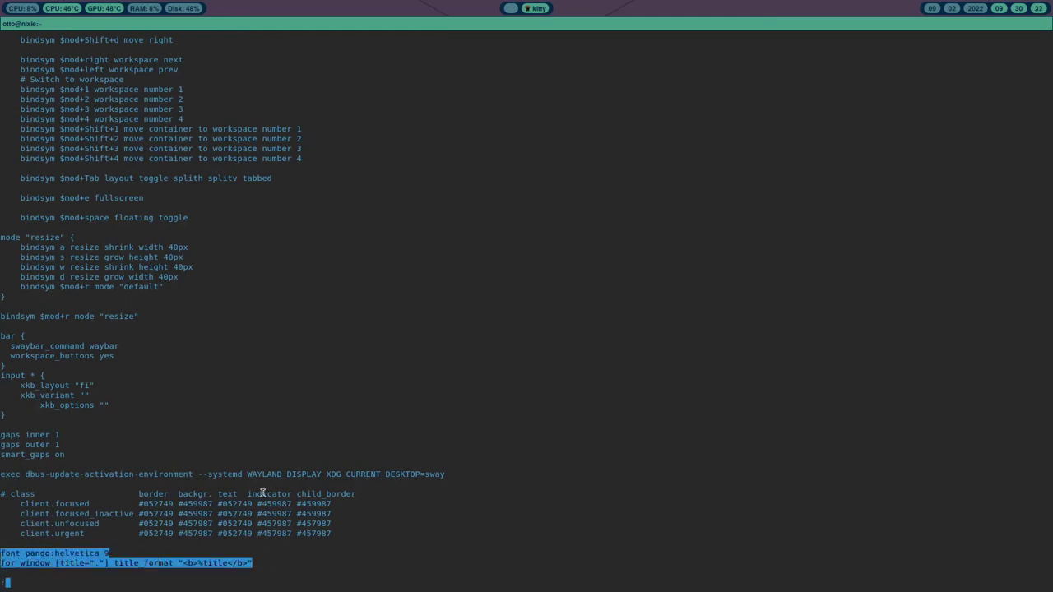
pyautogui.press('super+Tab')
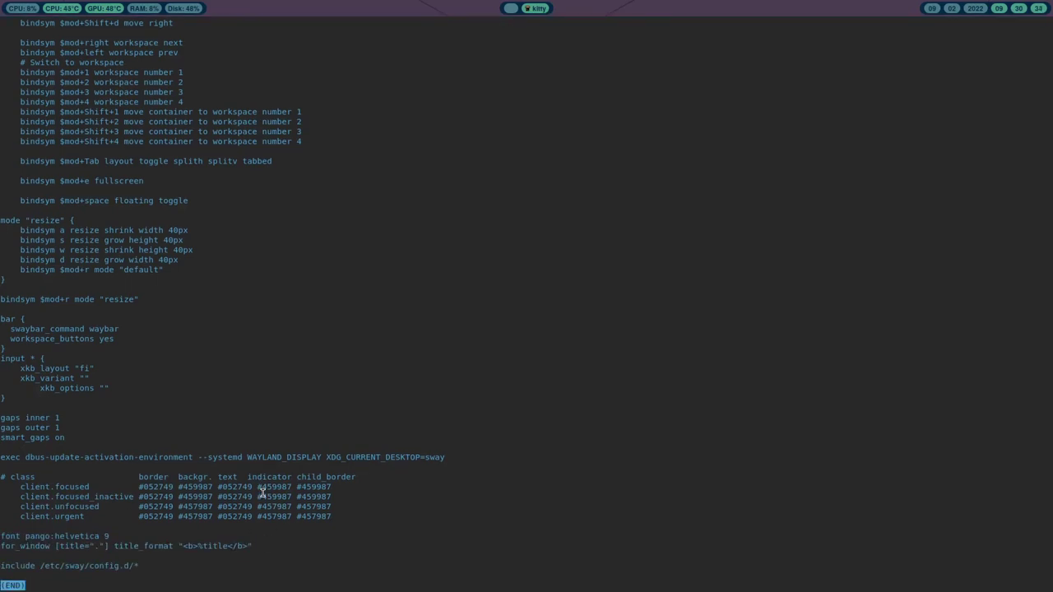
pyautogui.write(':q')
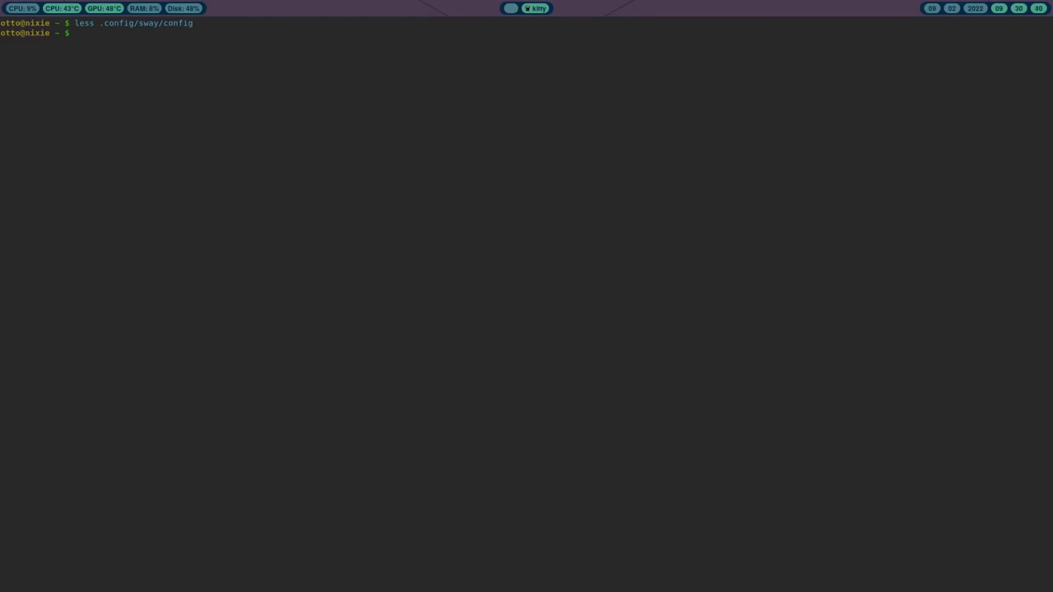
pyautogui.write('ciear')
# Step: Clear the terminal, open three more terminals, stack them vertically, then switch to tabbed and move between tabs
pyautogui.press('Return')
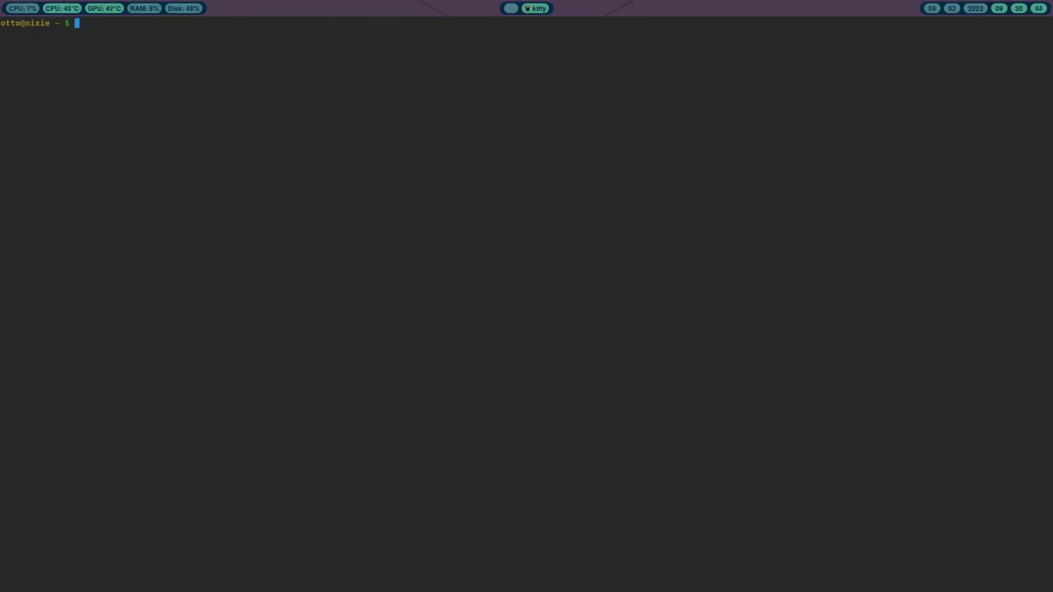
pyautogui.press('super+Return')
pyautogui.press('super+Return')
pyautogui.press('super+Return')
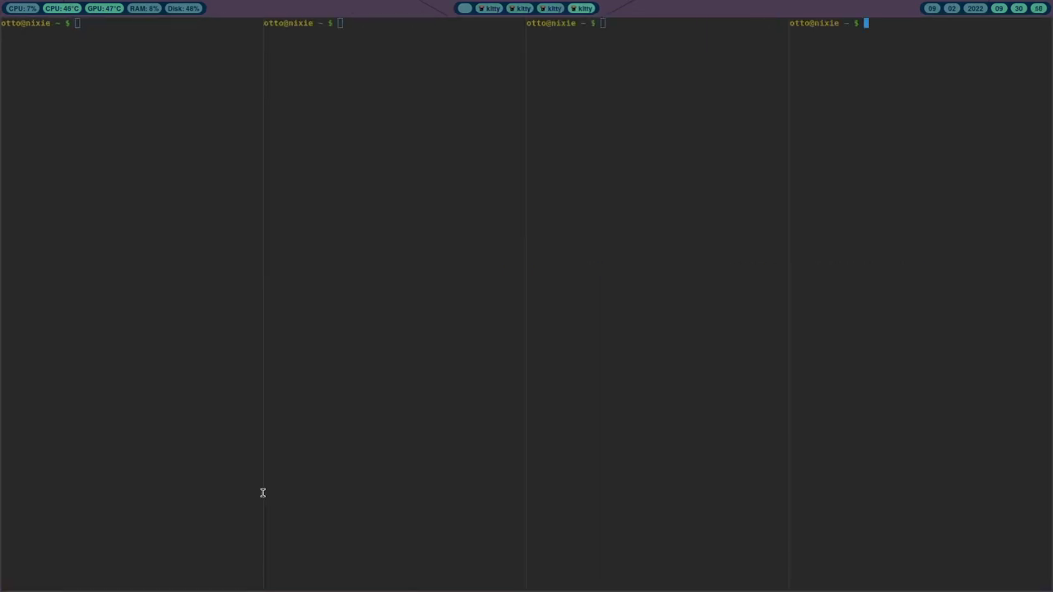
pyautogui.press('super+e')
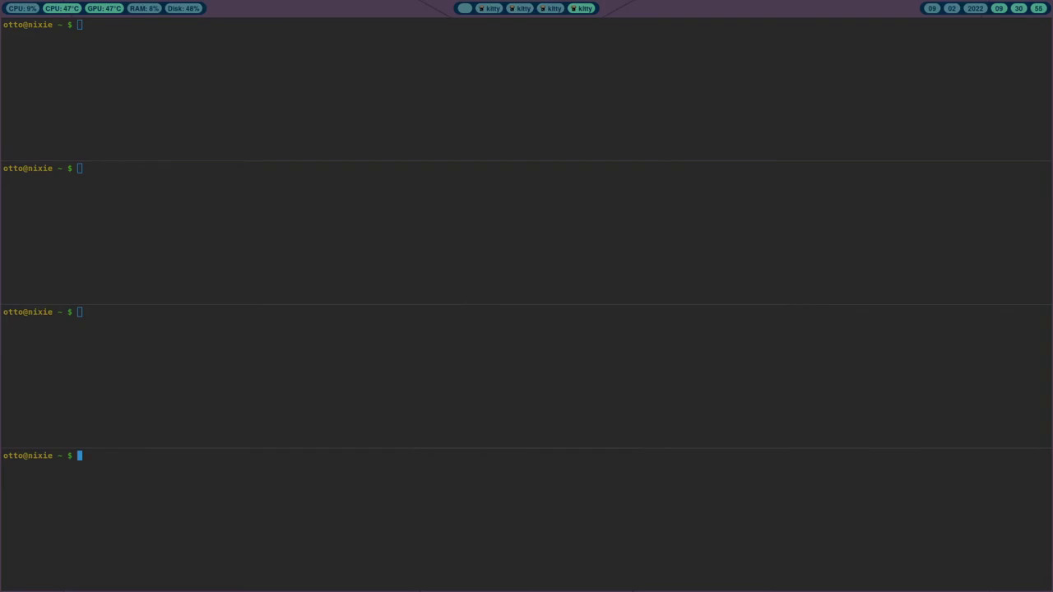
pyautogui.press('super+w')
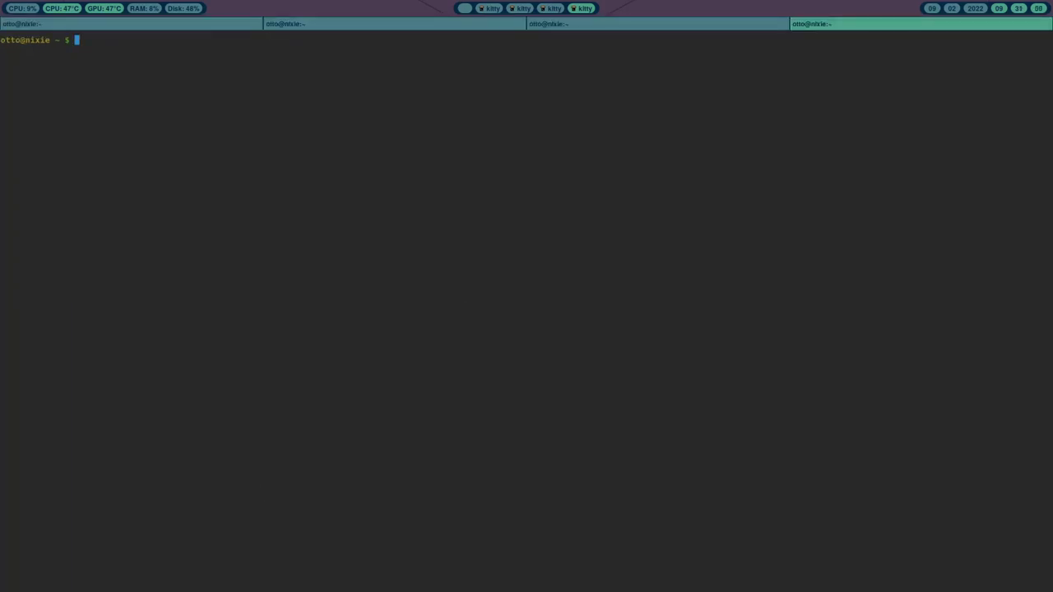
pyautogui.press('super+Left')
pyautogui.press('super+Right')
# Step: Lay the four terminals side by side, move focus across panes, then restack them as rows
pyautogui.press('super+e')
pyautogui.press('super+Left')
pyautogui.press('super+Left')
pyautogui.press('super+Left')
pyautogui.press('super+Right')
pyautogui.press('super+Right')
pyautogui.press('super+Right')
pyautogui.press('super+Left')
pyautogui.press('super+Left')
pyautogui.press('super+Right')
pyautogui.press('super+e')
pyautogui.press('super+Down')
pyautogui.press('super+Up')
pyautogui.press('super+Up')
pyautogui.press('super+Up')
pyautogui.press('super+Down')
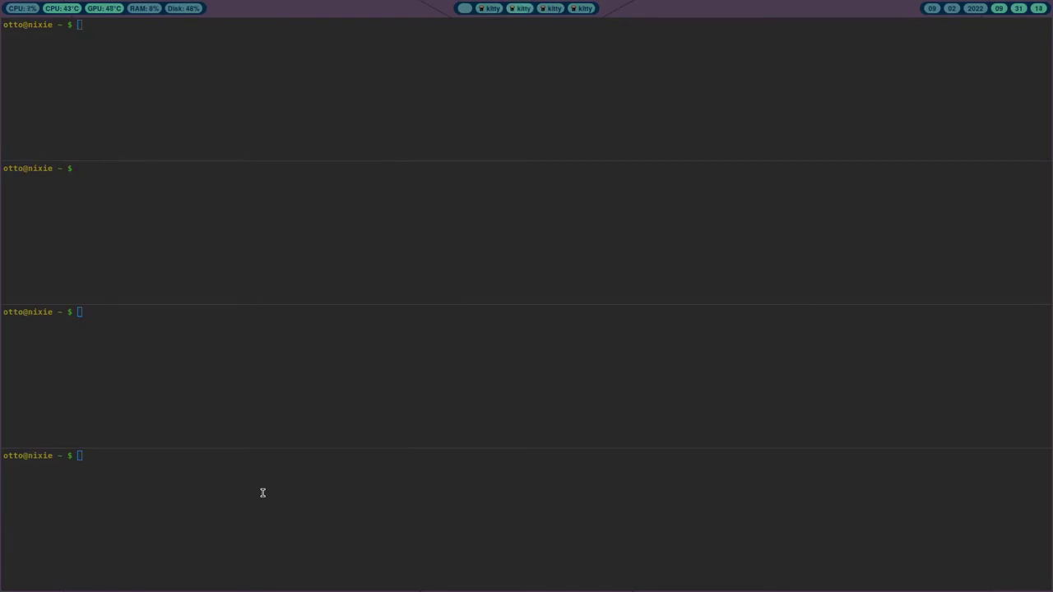